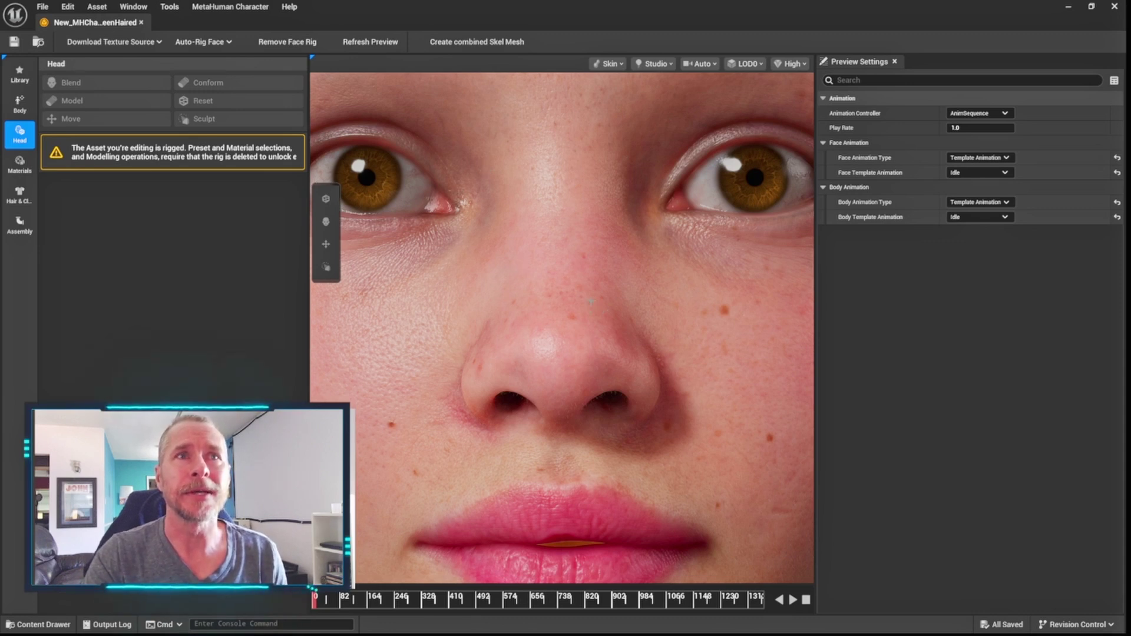
{"action": "left_click", "coordinate": [226, 7]}
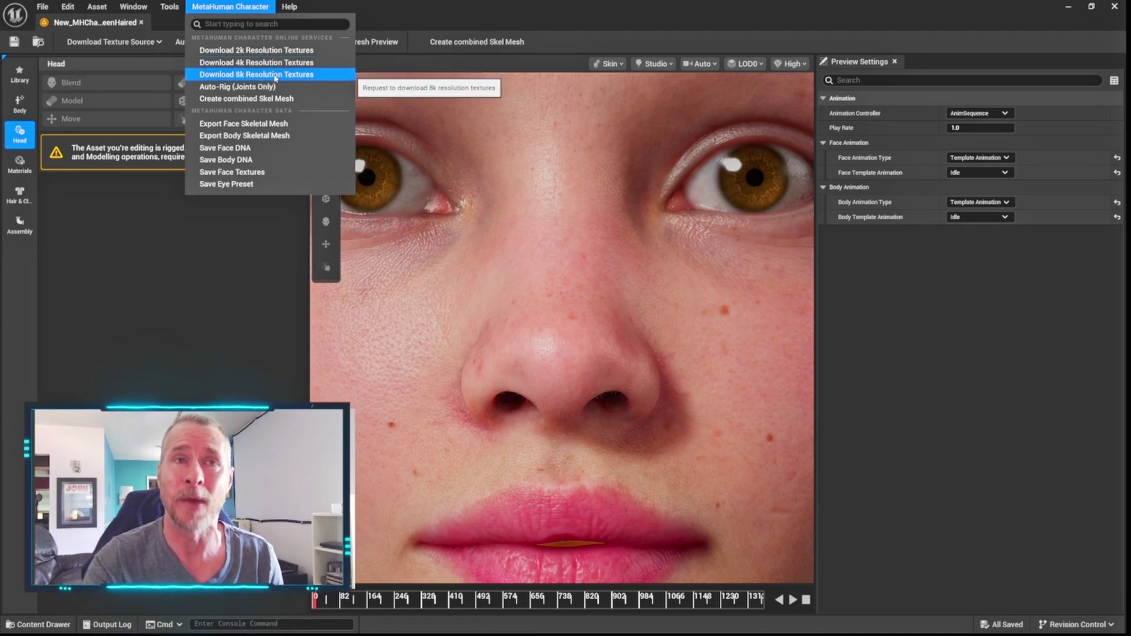
{"action": "left_click", "coordinate": [505, 335]}
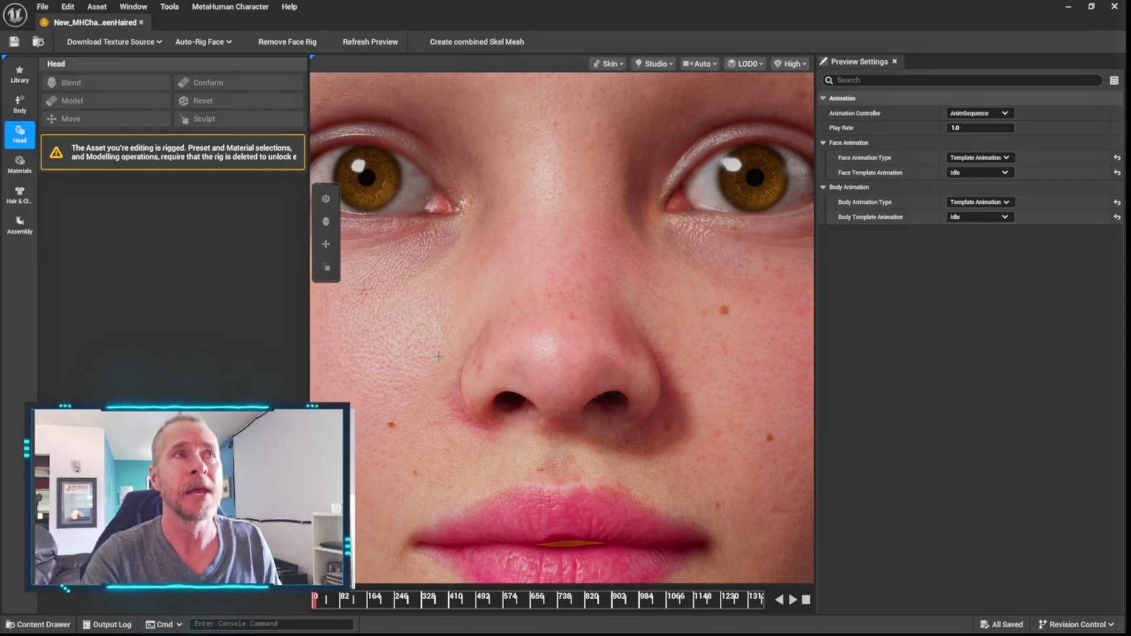
Frame the head and relight it with the blue Moonlight rig after trying Fireside
{"action": "key", "text": "f"}
{"action": "left_click", "coordinate": [654, 64]}
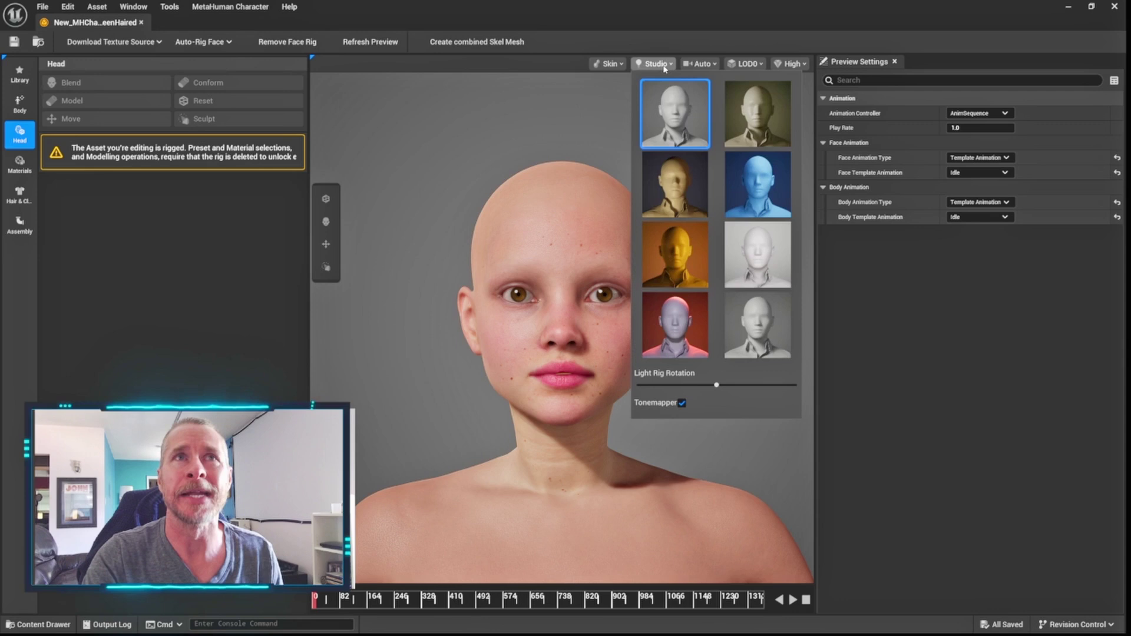
{"action": "left_click", "coordinate": [686, 187]}
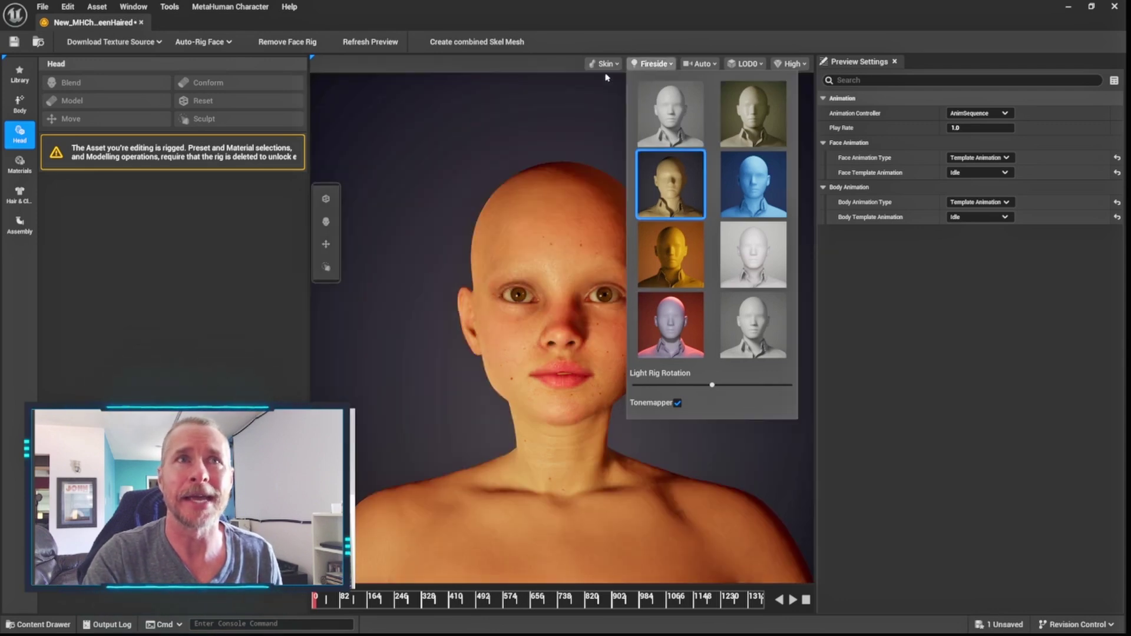
{"action": "left_click", "coordinate": [763, 196]}
{"action": "left_click", "coordinate": [435, 207]}
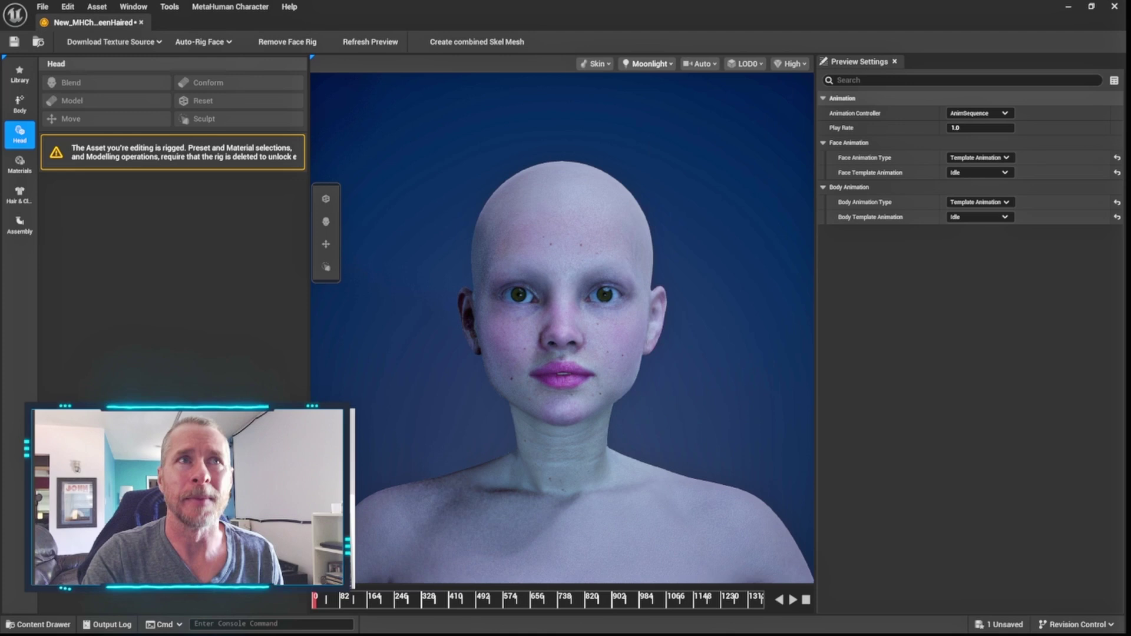
Orbit and zoom in to an angled close-up of the face
{"action": "left_click_drag", "start_coordinate": [510, 335], "coordinate": [811, 339]}
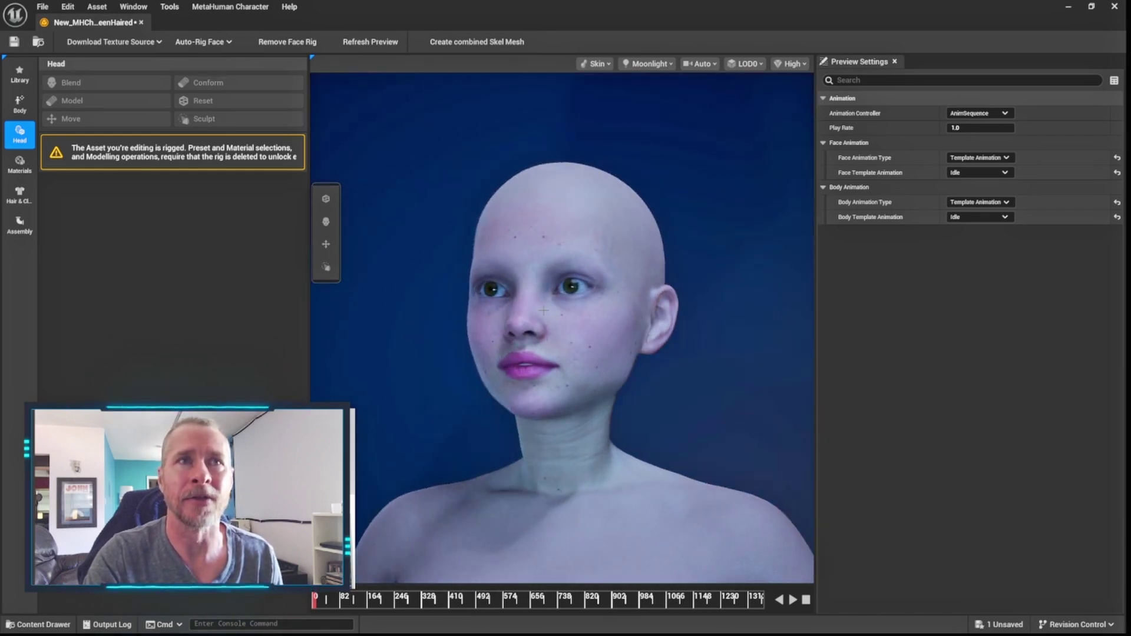
{"action": "scroll", "coordinate": [543, 311], "scroll_direction": "up", "scroll_amount": 5}
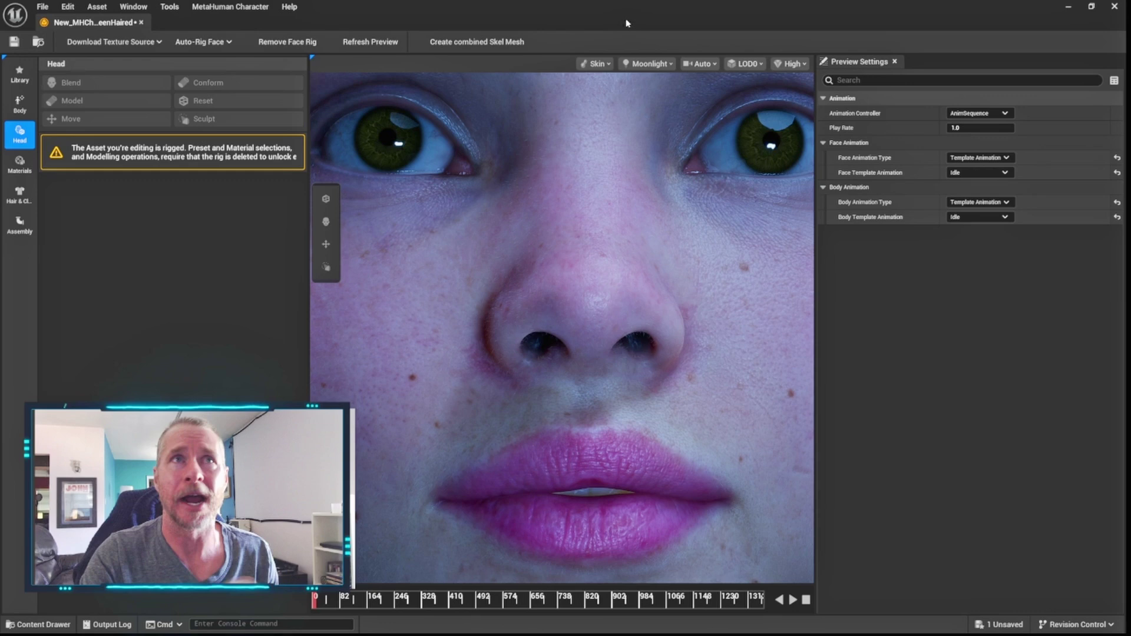
{"action": "left_click", "coordinate": [595, 64]}
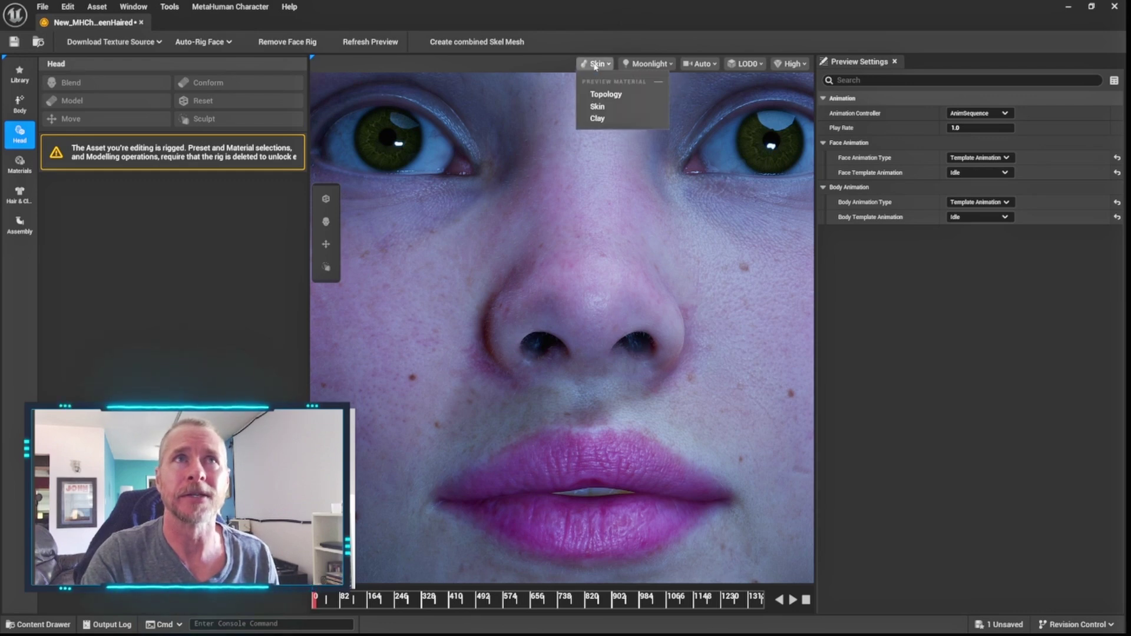
Switch the preview material to Clay and zoom out from the face
{"action": "left_click", "coordinate": [616, 119]}
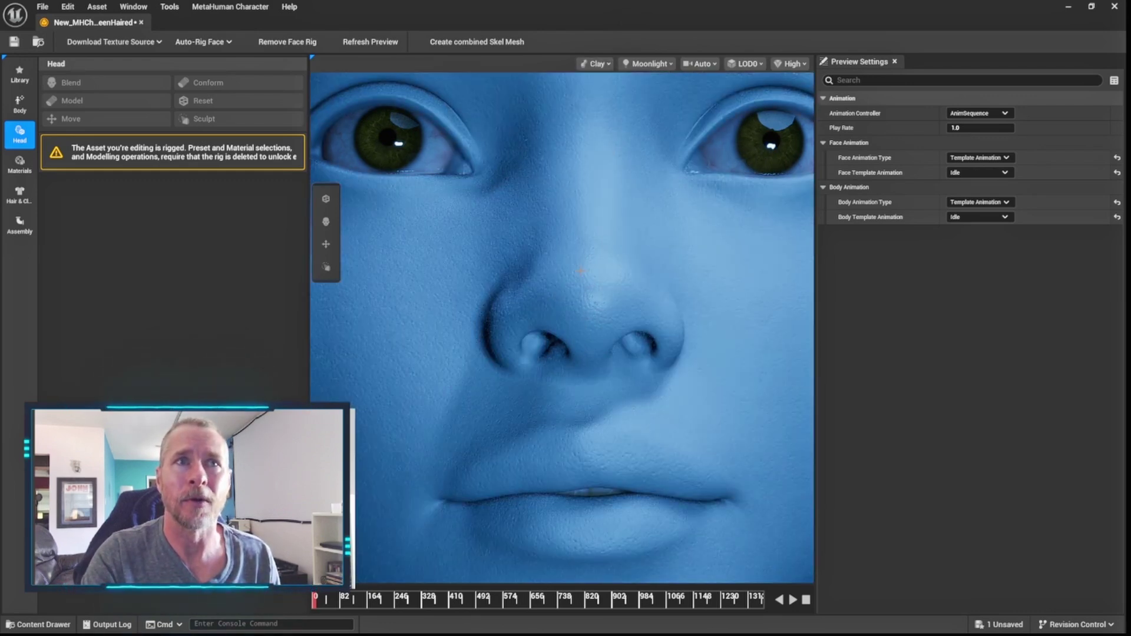
{"action": "scroll", "coordinate": [580, 269], "scroll_direction": "down", "scroll_amount": 10}
{"action": "scroll", "coordinate": [580, 270], "scroll_direction": "down", "scroll_amount": 5}
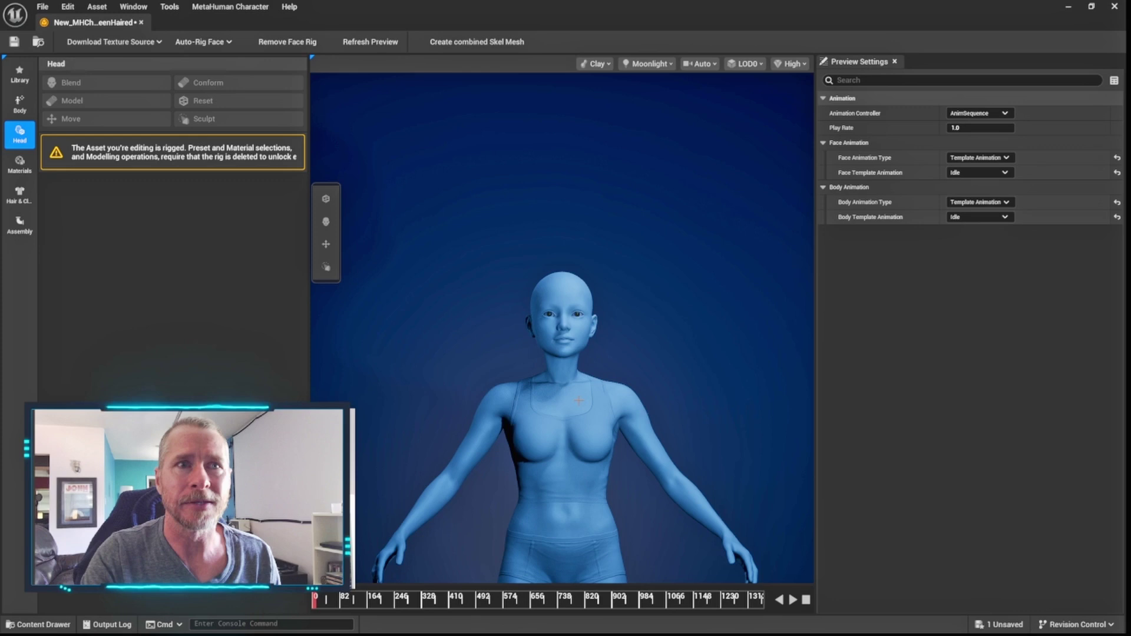
{"action": "scroll", "coordinate": [583, 422], "scroll_direction": "down", "scroll_amount": 4}
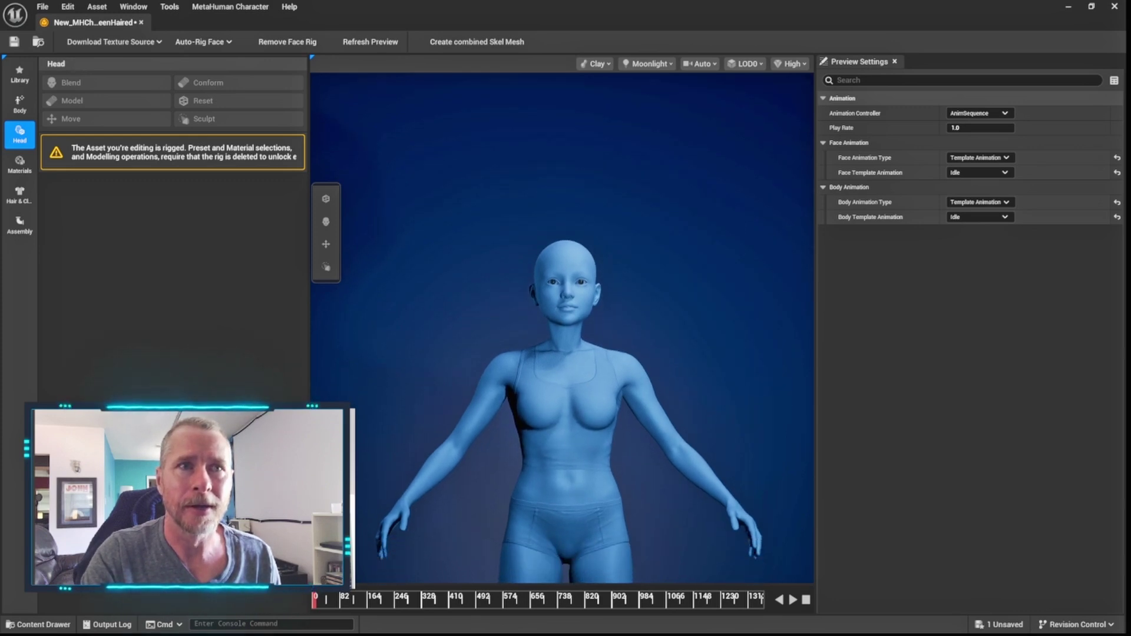
Orbit around to the front, then zoom and pan to a close-up of the nose and eyes
{"action": "left_click_drag", "start_coordinate": [583, 423], "coordinate": [318, 423]}
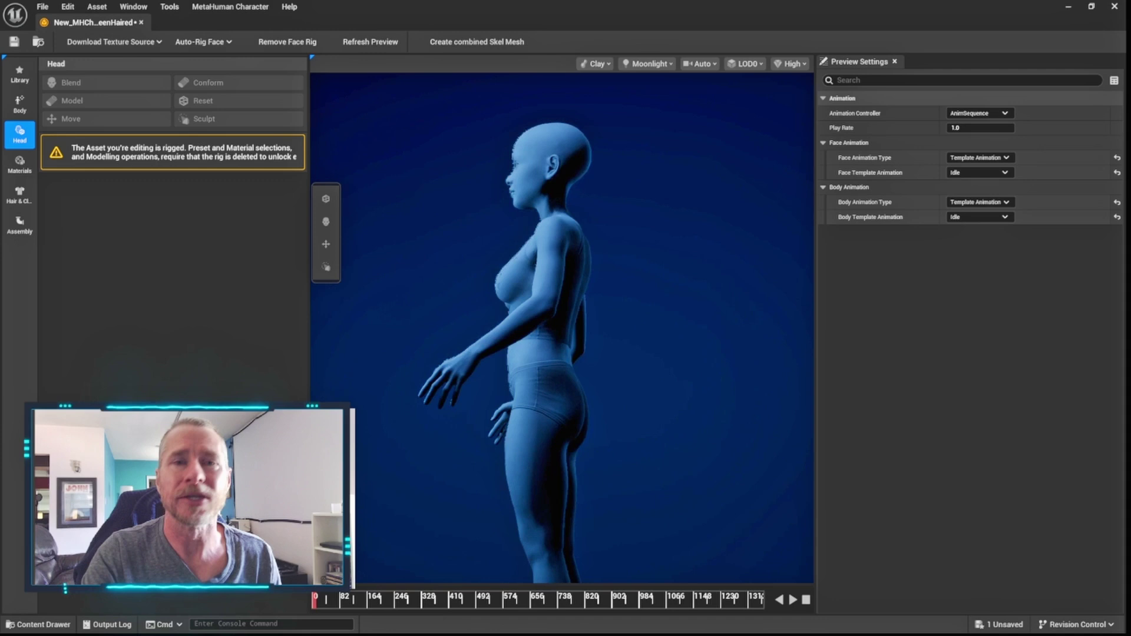
{"action": "left_click_drag", "start_coordinate": [427, 433], "coordinate": [353, 433]}
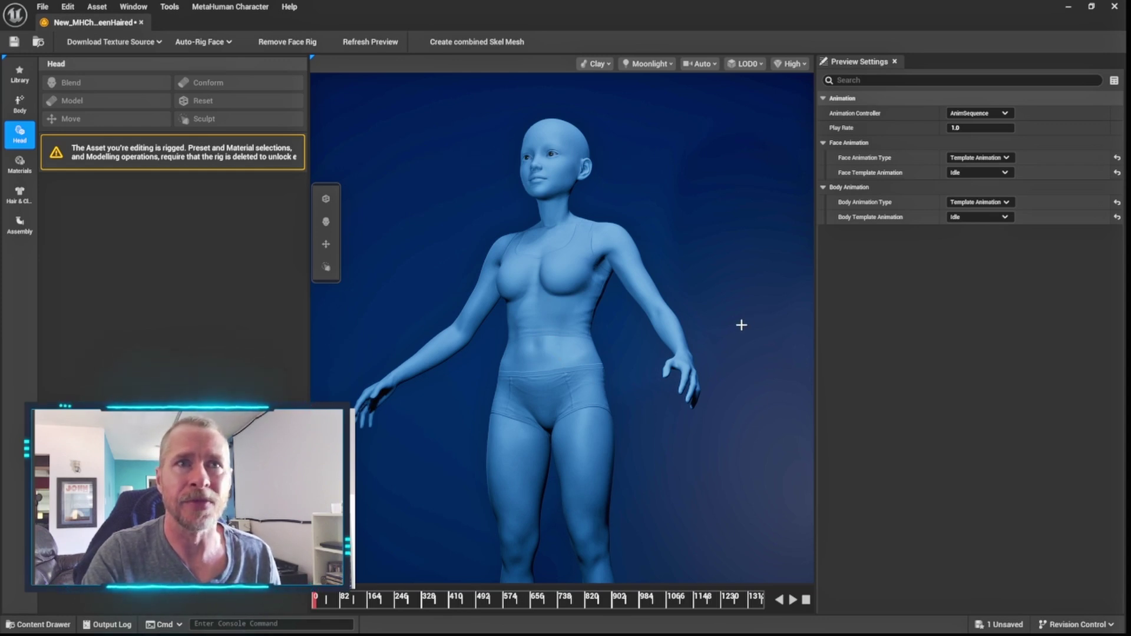
{"action": "mouse_move", "coordinate": [562, 330]}
{"action": "middle_mouse_down"}
{"action": "mouse_move", "coordinate": [563, 494]}
{"action": "mouse_move", "coordinate": [563, 318]}
{"action": "middle_mouse_up"}
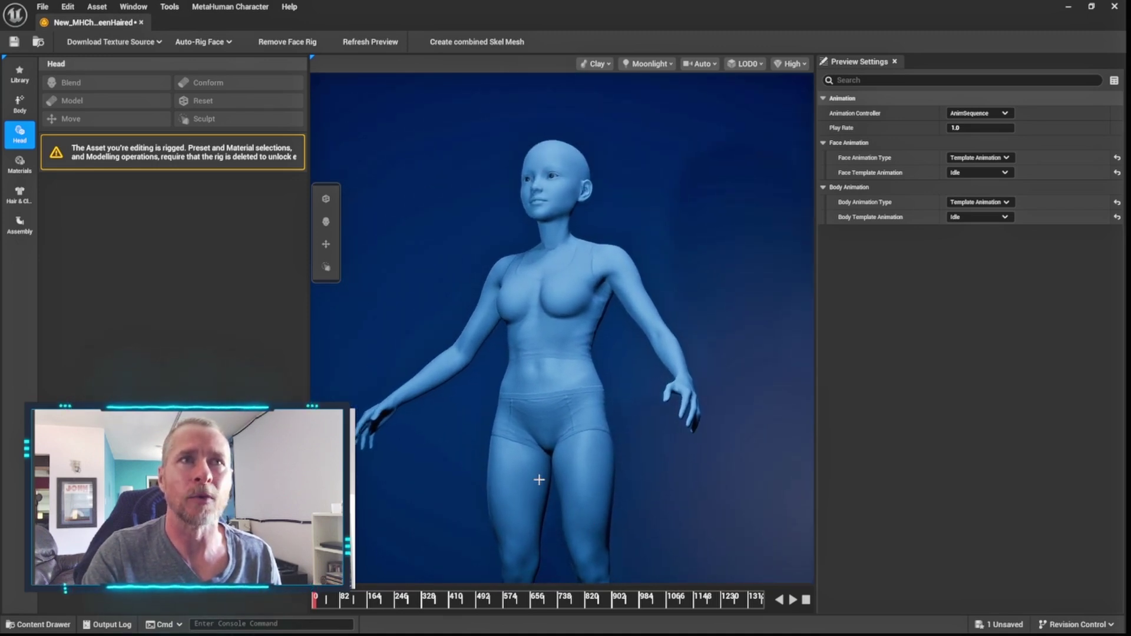
{"action": "left_click_drag", "start_coordinate": [539, 479], "coordinate": [477, 479]}
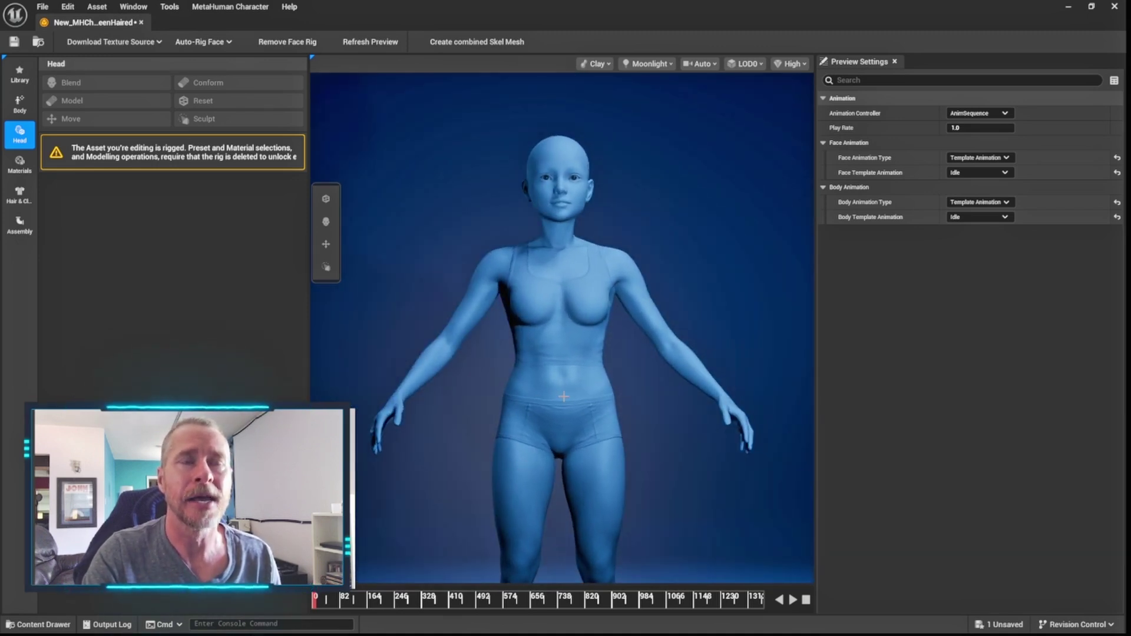
{"action": "scroll", "coordinate": [562, 327], "scroll_direction": "up", "scroll_amount": 5}
{"action": "mouse_move", "coordinate": [562, 306]}
{"action": "left_mouse_down"}
{"action": "mouse_move", "coordinate": [562, 335]}
{"action": "mouse_move", "coordinate": [568, 300]}
{"action": "left_mouse_up"}
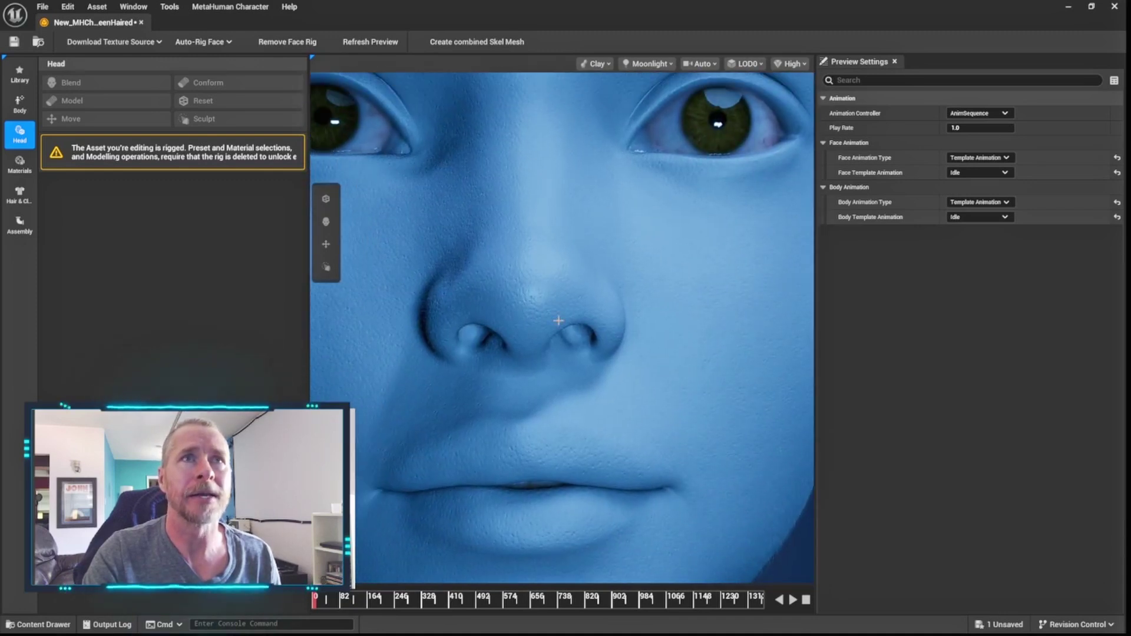
{"action": "left_click", "coordinate": [596, 63]}
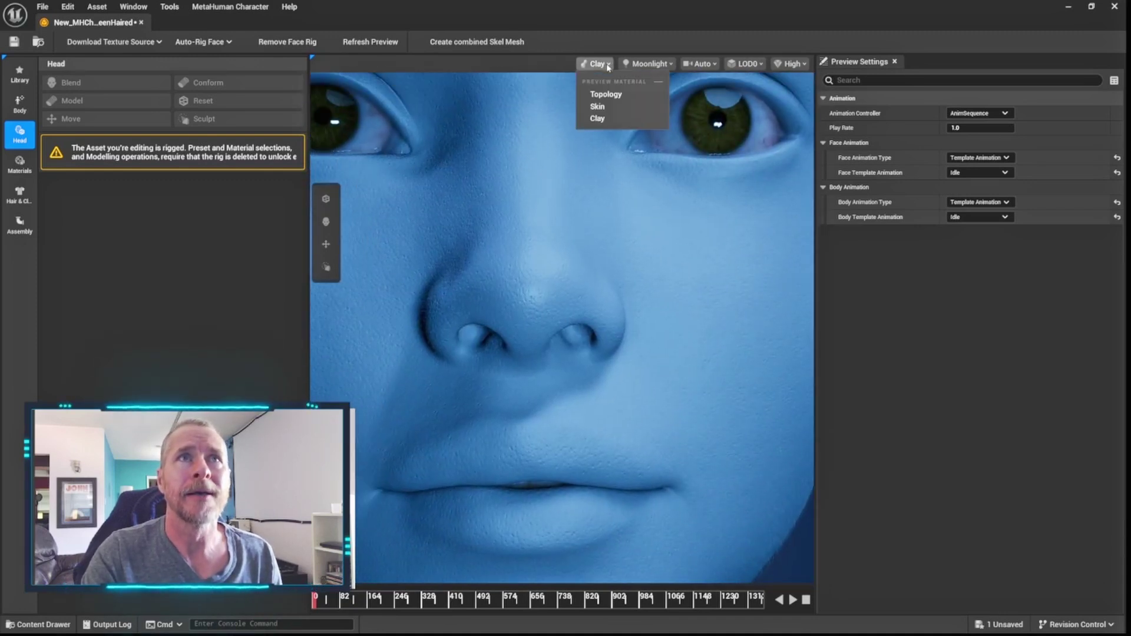
Switch the face close-up to Skin shading and download the 4k resolution textures
{"action": "left_click", "coordinate": [595, 99]}
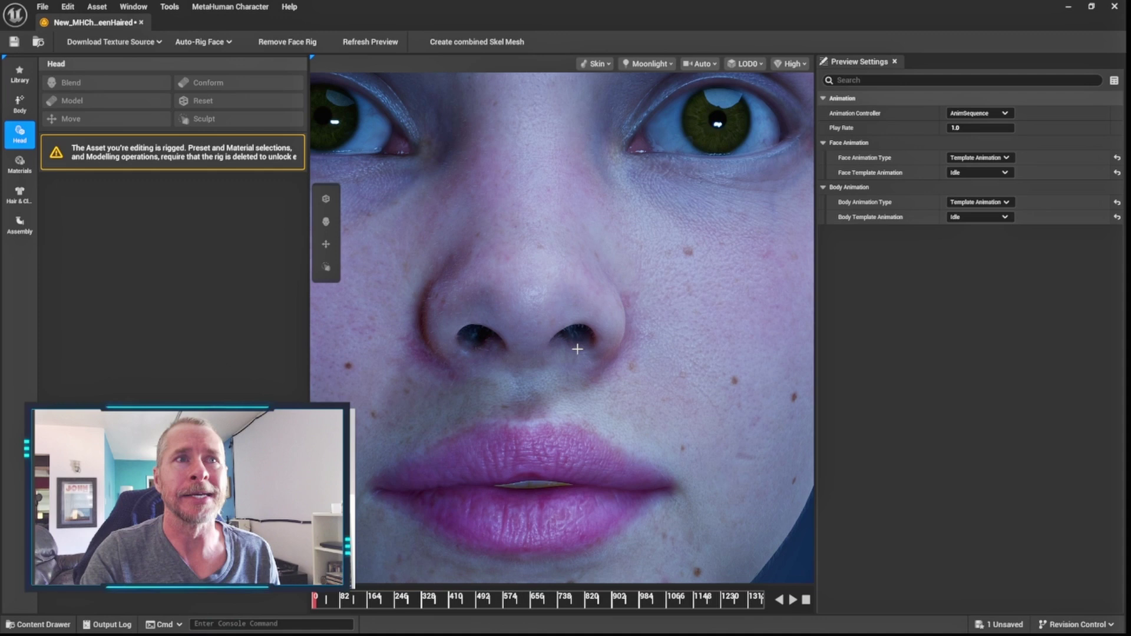
{"action": "left_click_drag", "start_coordinate": [577, 348], "coordinate": [596, 335]}
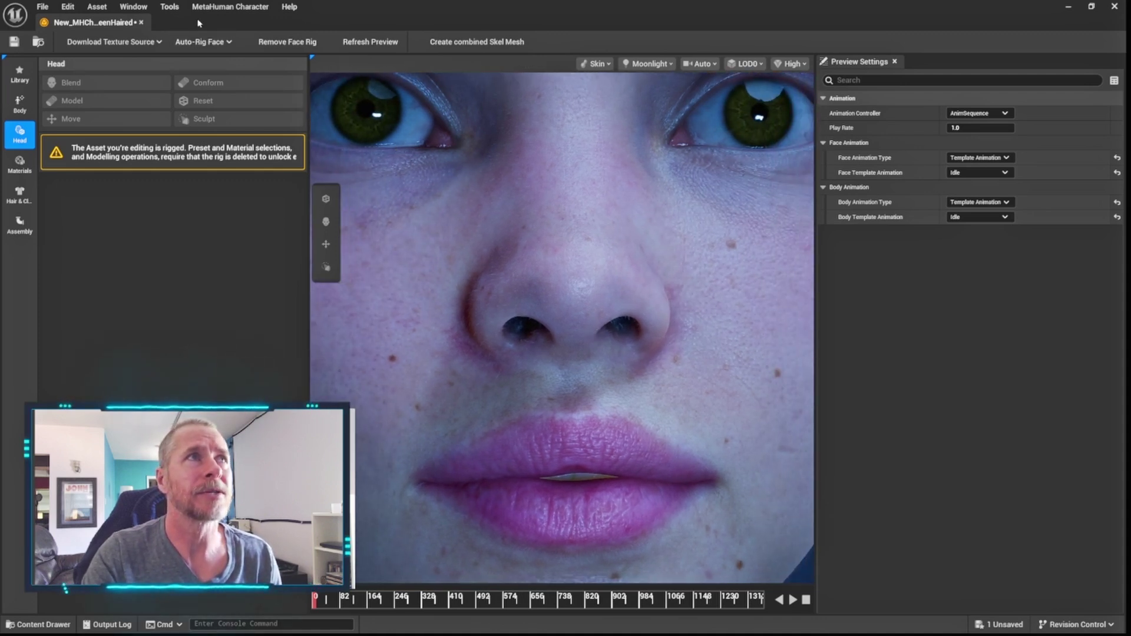
{"action": "left_click", "coordinate": [230, 7]}
{"action": "left_click", "coordinate": [248, 62]}
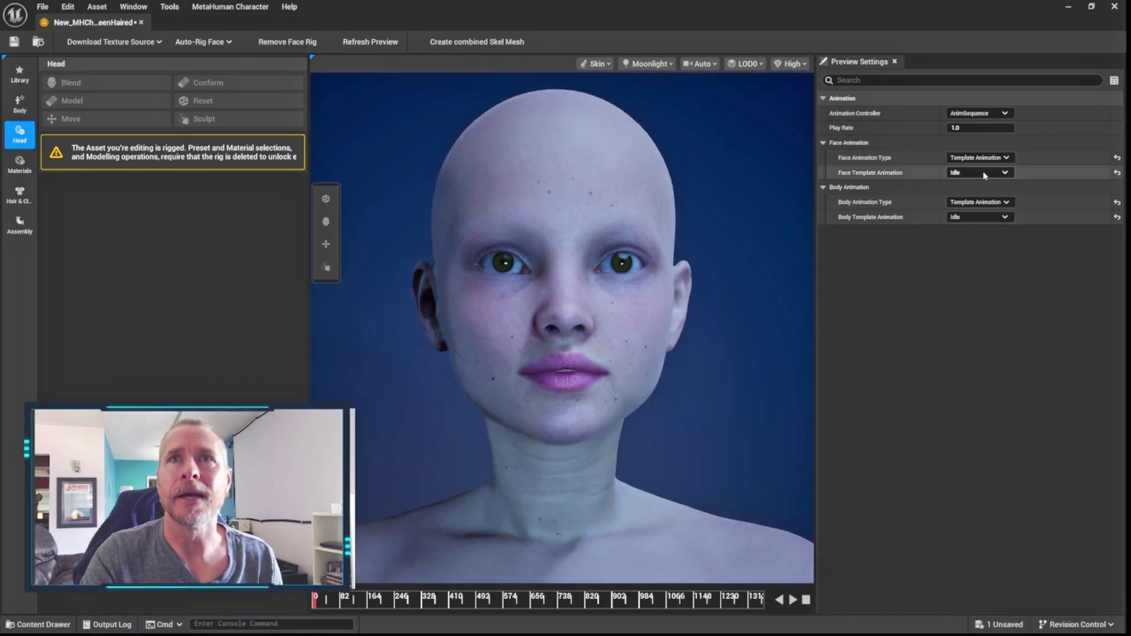
Play the AngerA face template animation, then change it to FearA
{"action": "left_click", "coordinate": [982, 173]}
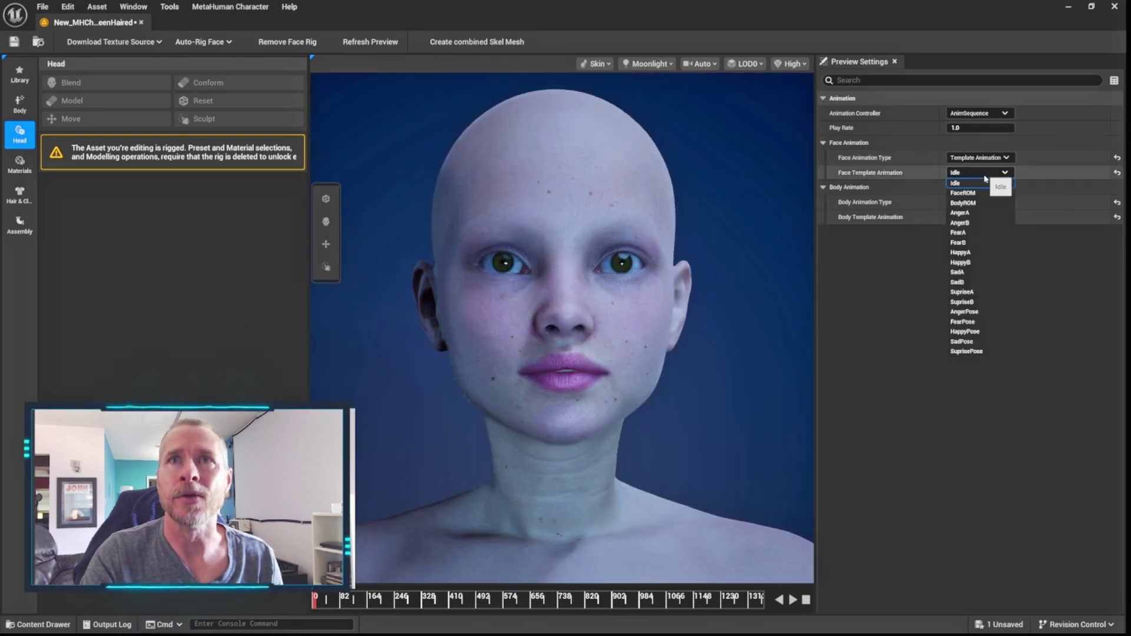
{"action": "left_click", "coordinate": [982, 213]}
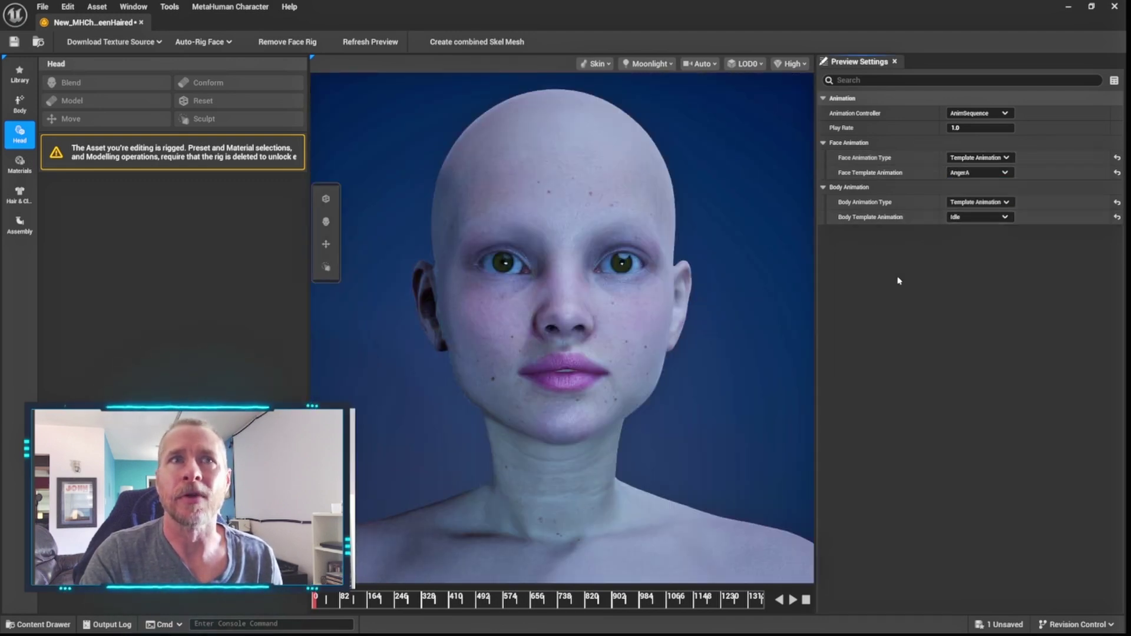
{"action": "left_click", "coordinate": [792, 599]}
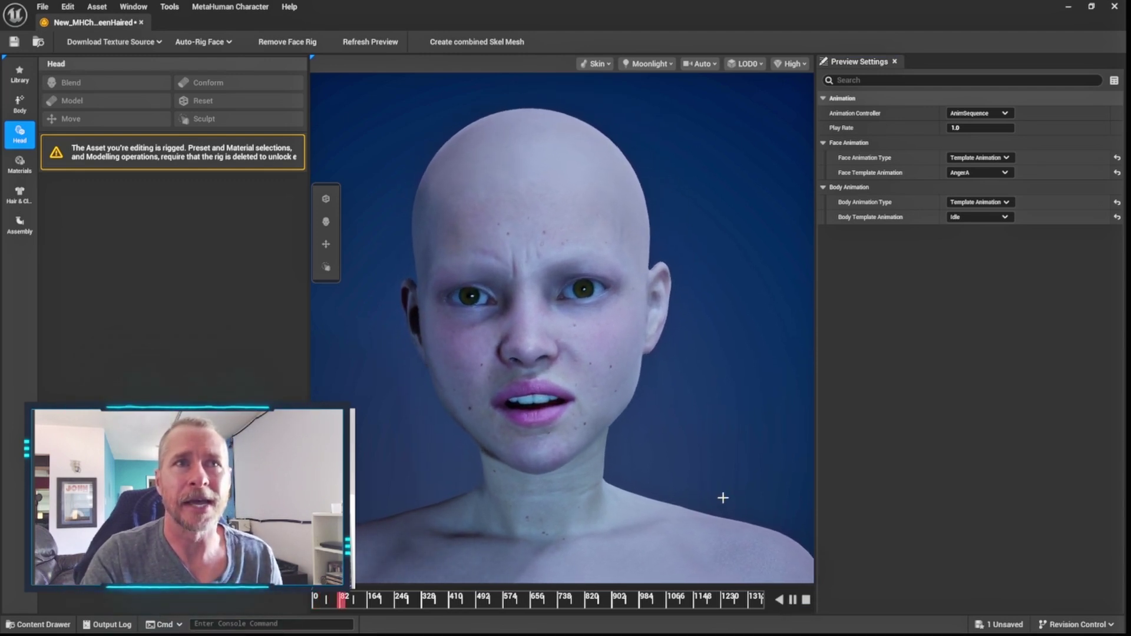
{"action": "left_click", "coordinate": [979, 173]}
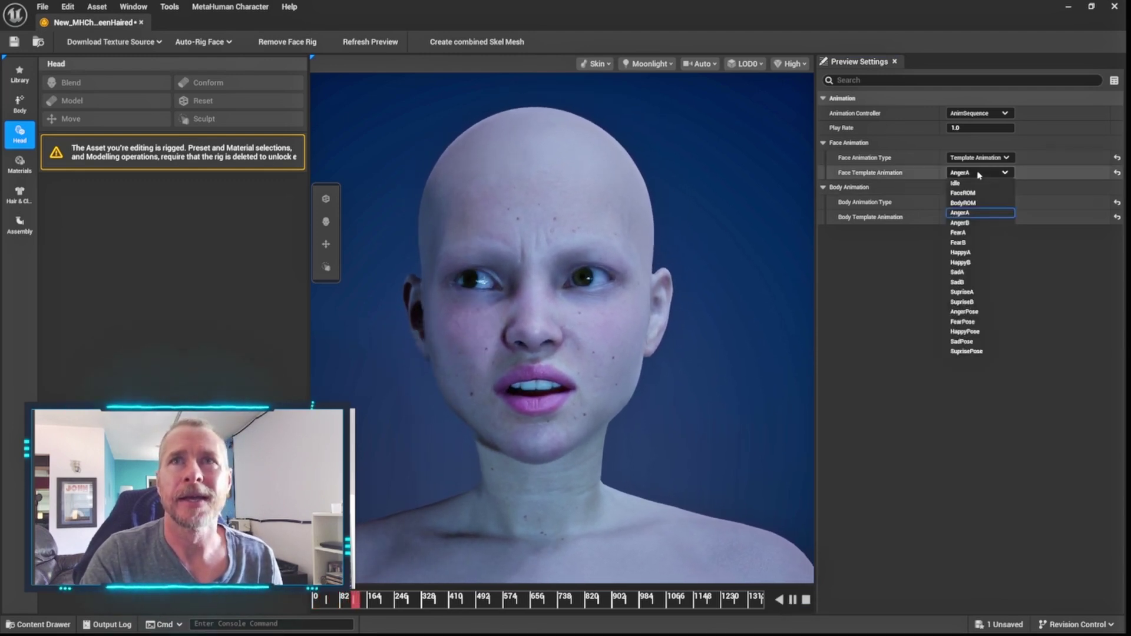
{"action": "left_click", "coordinate": [972, 234]}
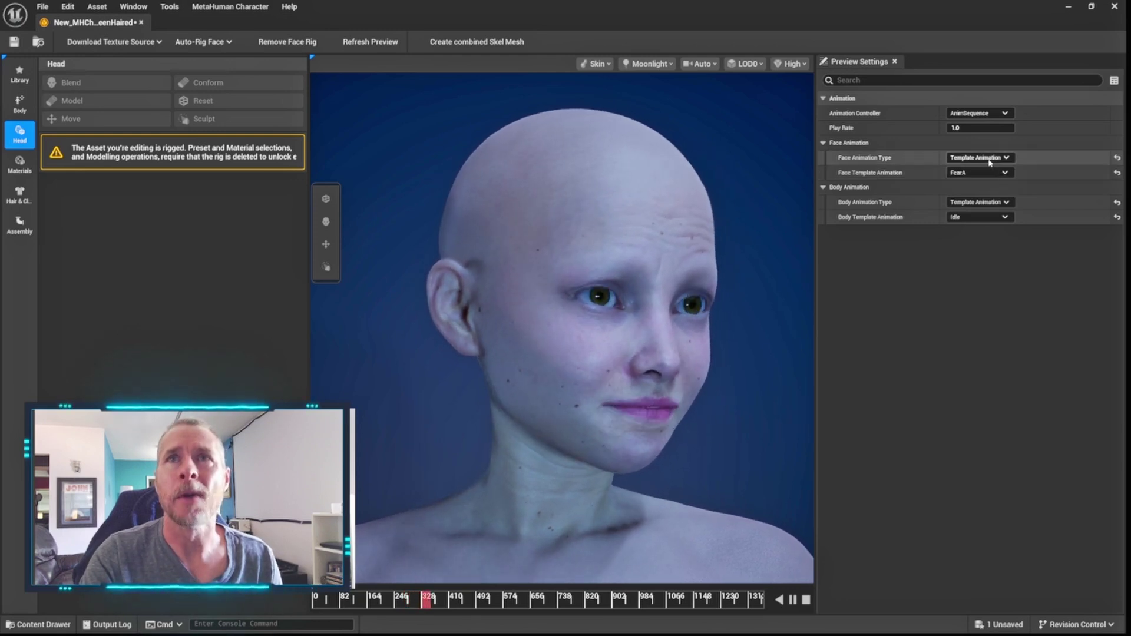
Set the face to Specific Animation AS_CourseLesson_Perf_GreenHaired and pause its playback
{"action": "left_click", "coordinate": [981, 158]}
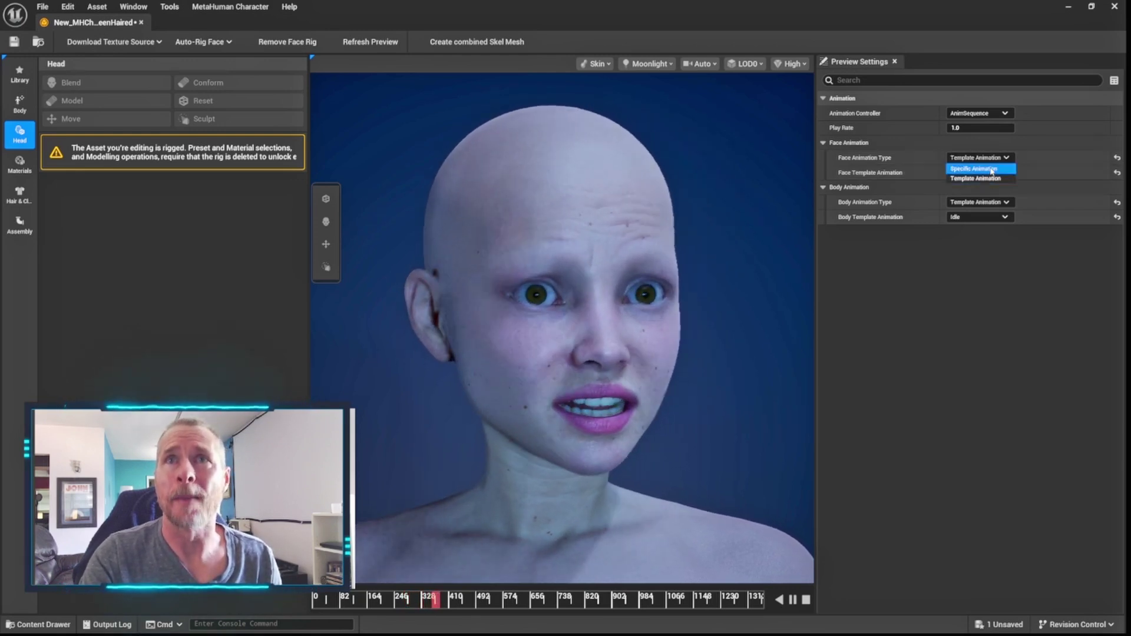
{"action": "left_click", "coordinate": [991, 169]}
{"action": "left_click", "coordinate": [1027, 174]}
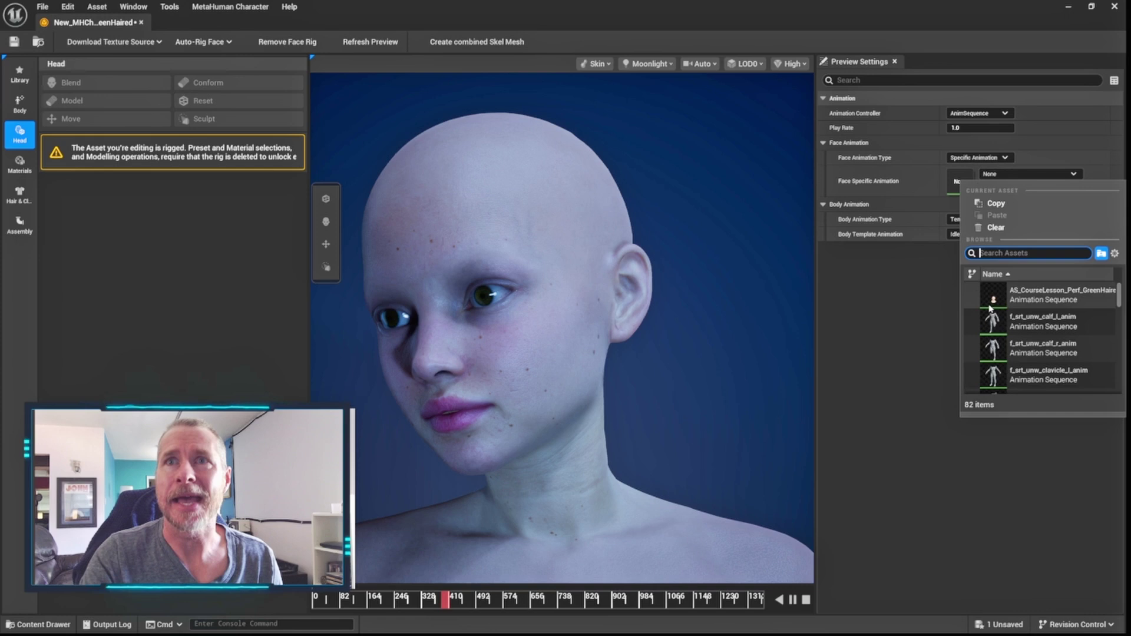
{"action": "left_click", "coordinate": [1040, 297]}
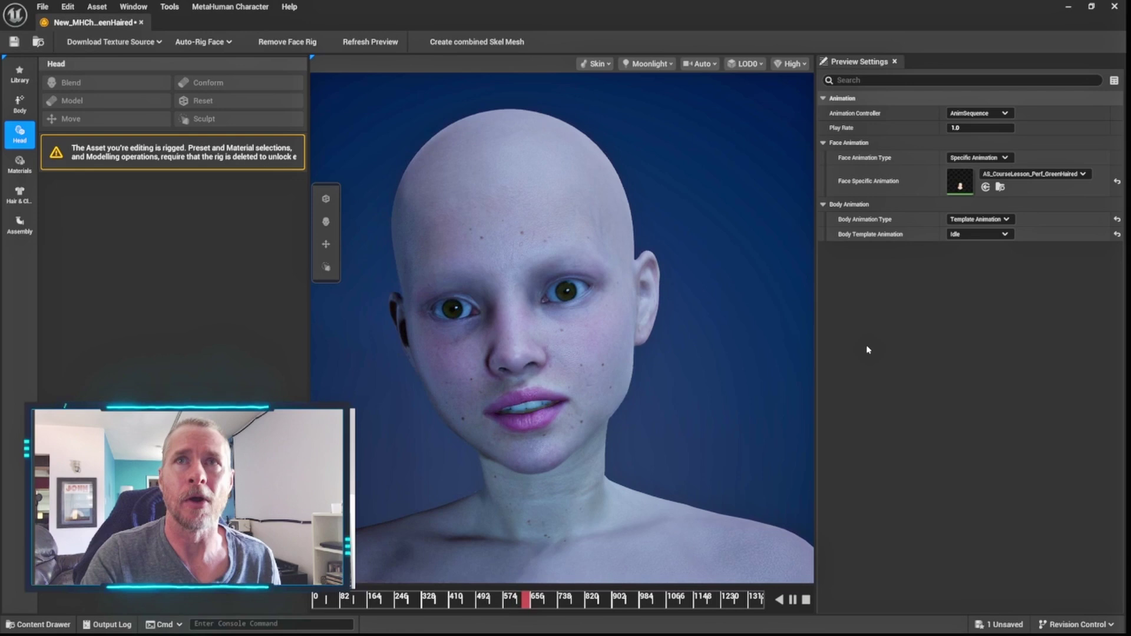
{"action": "left_click", "coordinate": [794, 600]}
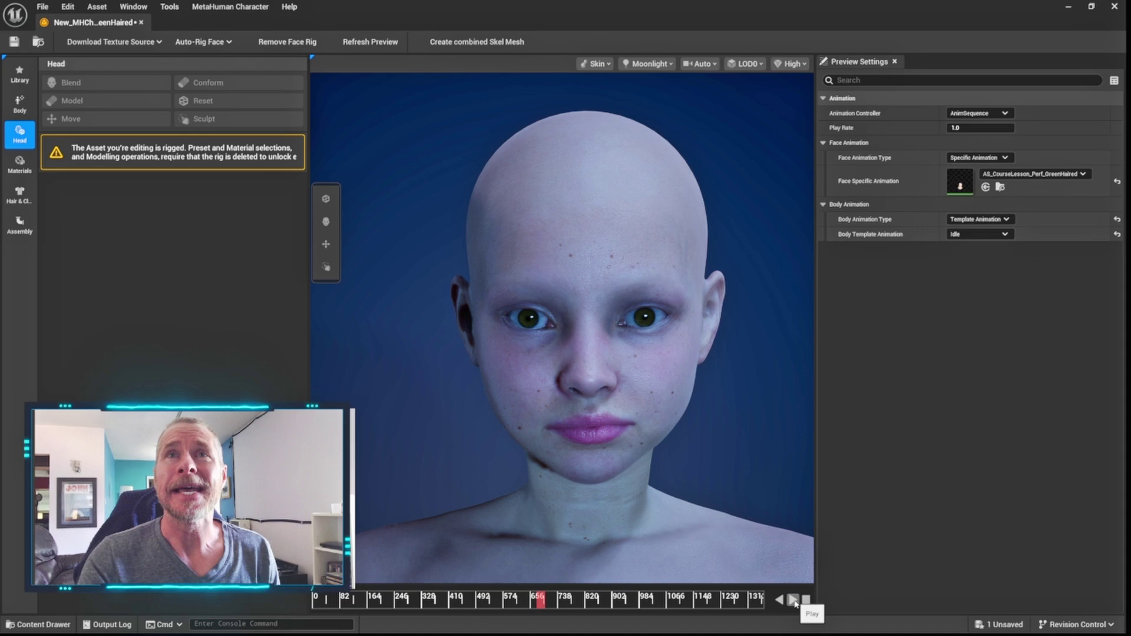
Browse the MetaHuman items in the Epic Games Launcher Library, then return to the character editor
{"action": "key", "text": "alt+Tab"}
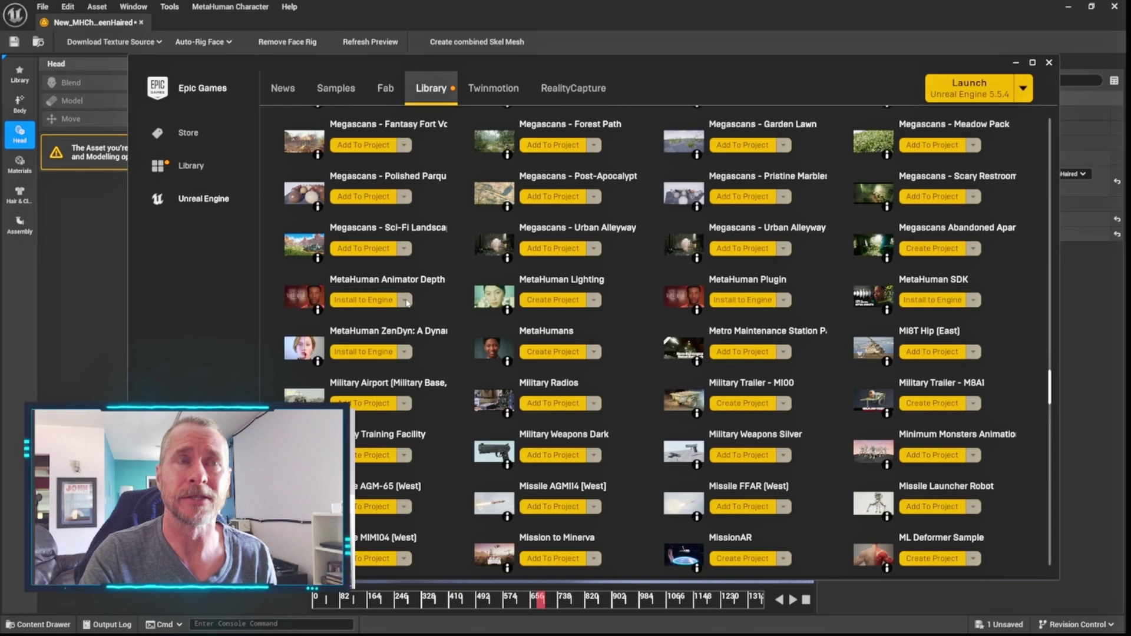
{"action": "left_click", "coordinate": [680, 26]}
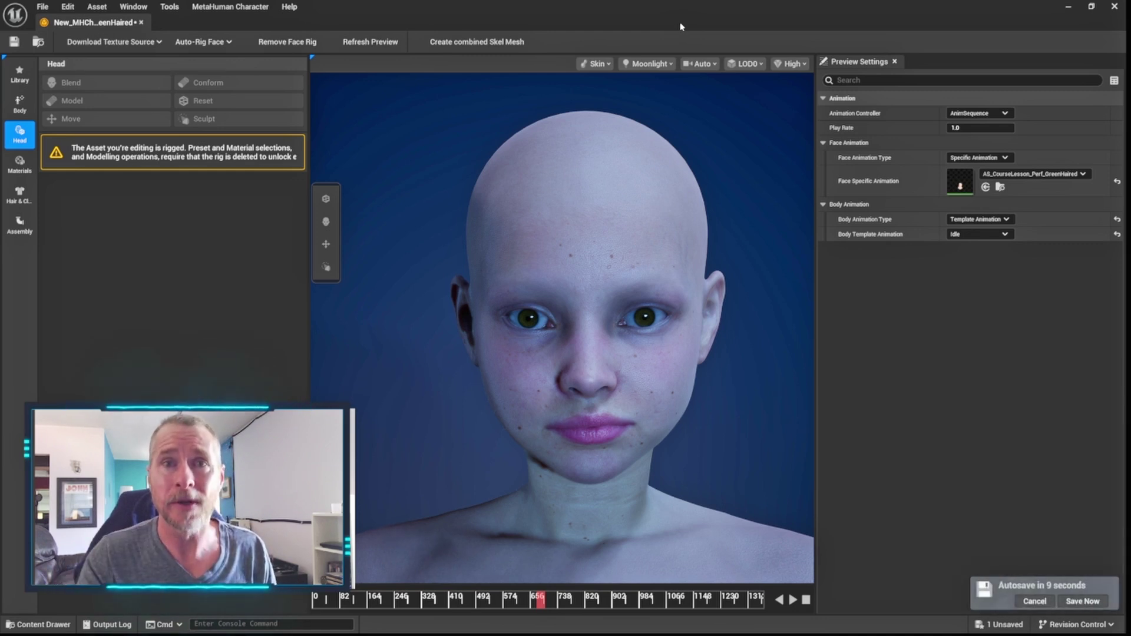
Cancel the 'Autosave in 9 seconds' notification
{"action": "left_click", "coordinate": [1035, 601]}
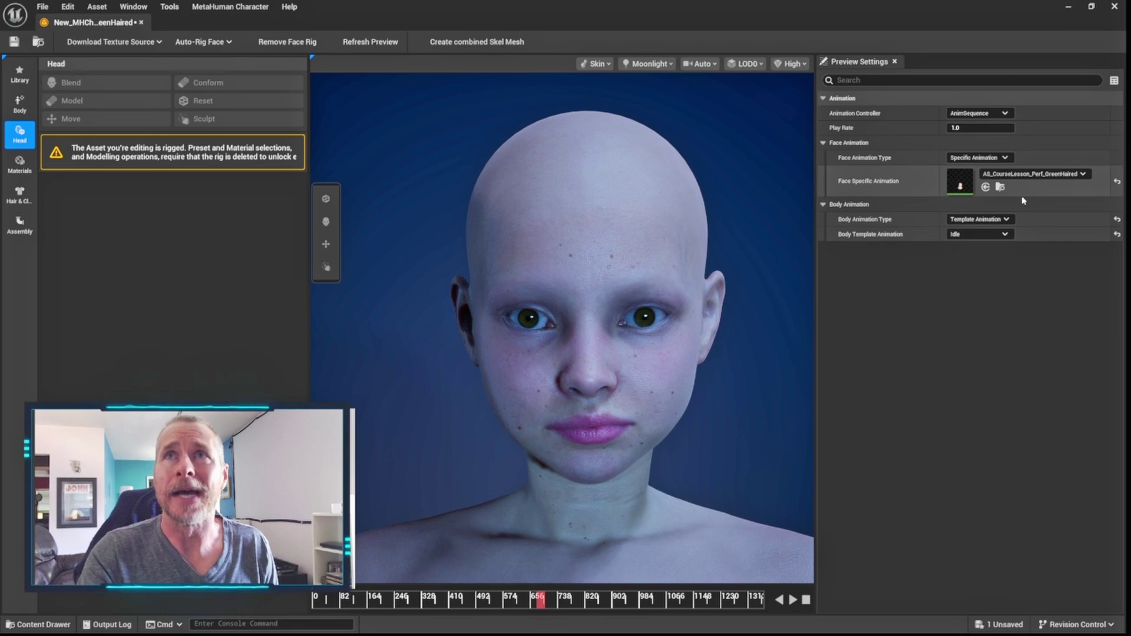
Close the MetaHuman character editor and rewind the LS_Marco sequence to frame 0000
{"action": "left_click", "coordinate": [1114, 8]}
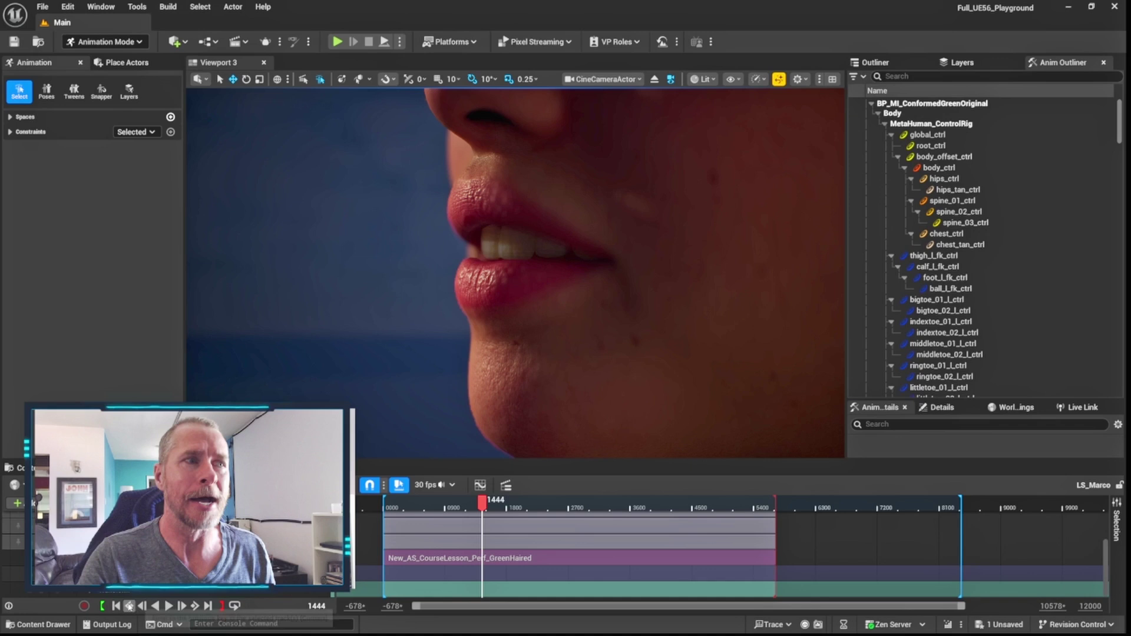
{"action": "left_click", "coordinate": [116, 605]}
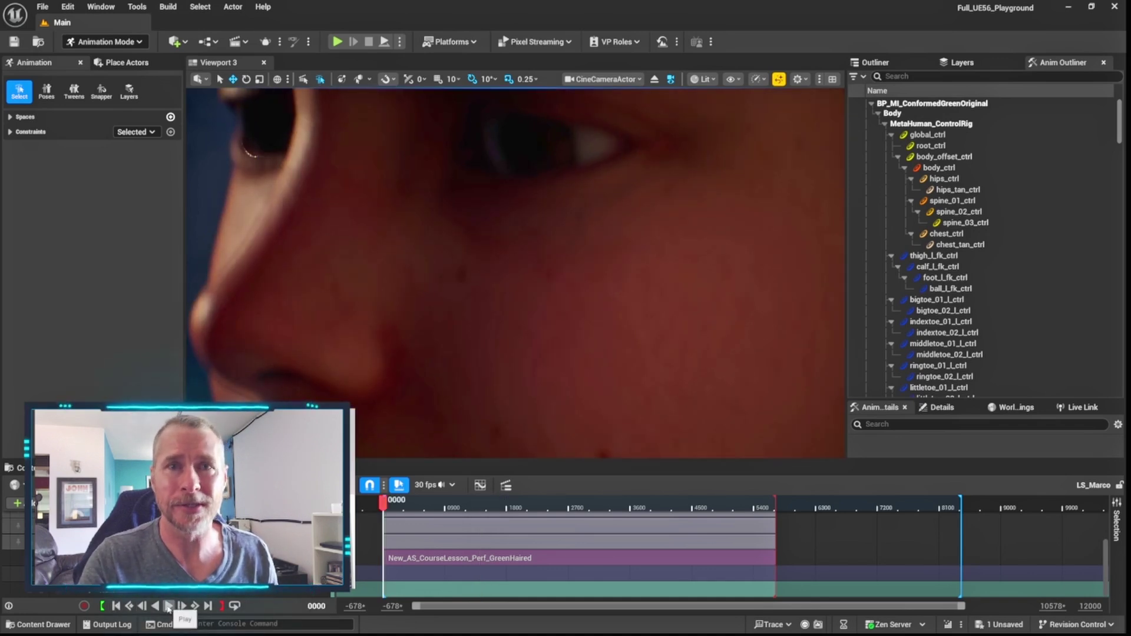
Play the LS_Marco sequence from the start and pause it at frame 0823
{"action": "left_click", "coordinate": [168, 607]}
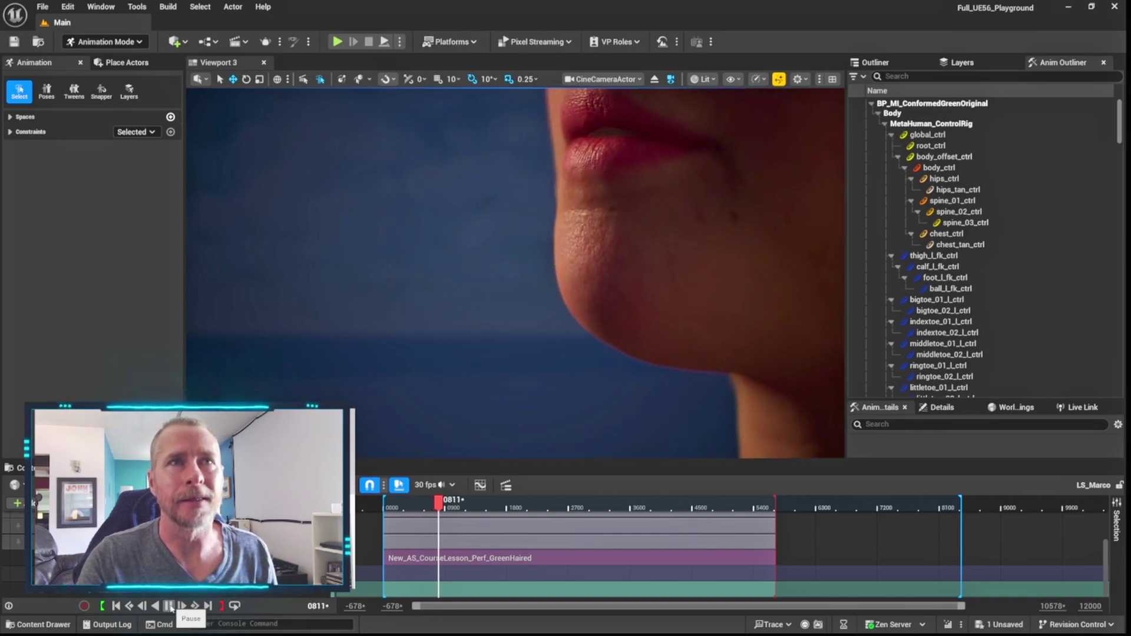
{"action": "left_click", "coordinate": [169, 605]}
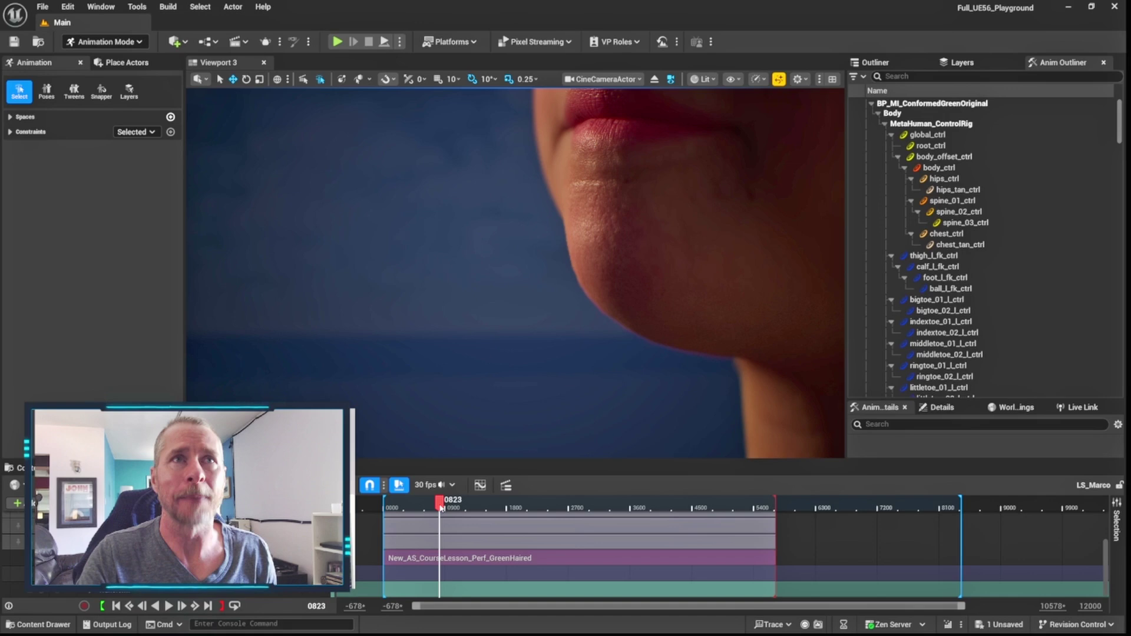
Scrub the Sequencer playhead forward to frame 0906
{"action": "left_click_drag", "start_coordinate": [440, 507], "coordinate": [474, 510]}
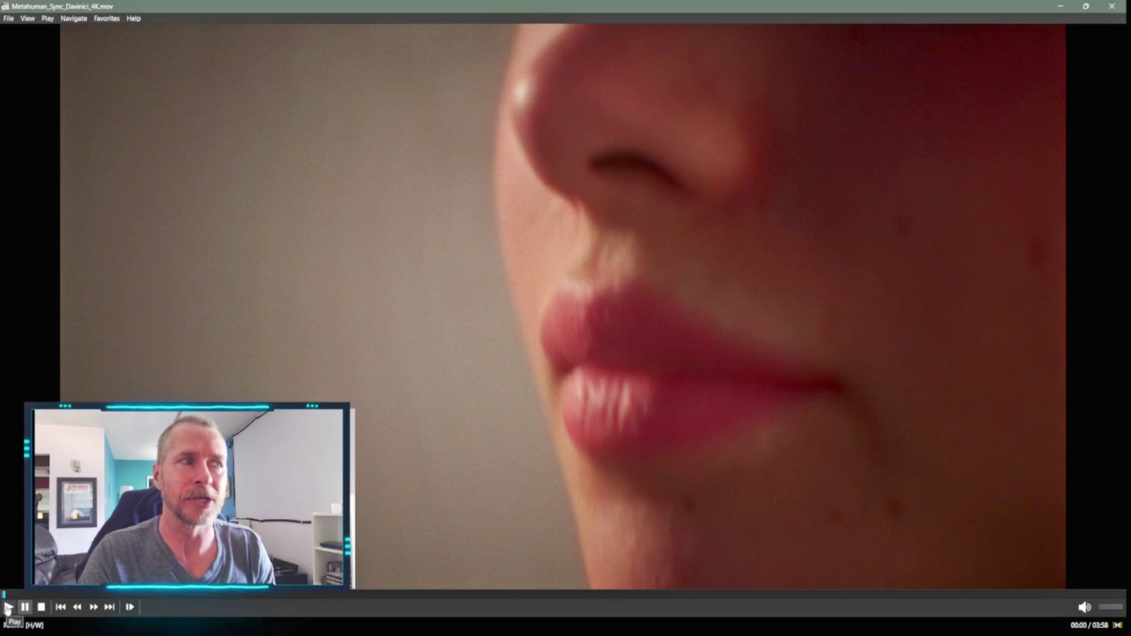
Start playback of Metahuman_Sync_Davinici_4K.mov from the beginning in MPC-HC
{"action": "left_click", "coordinate": [7, 608]}
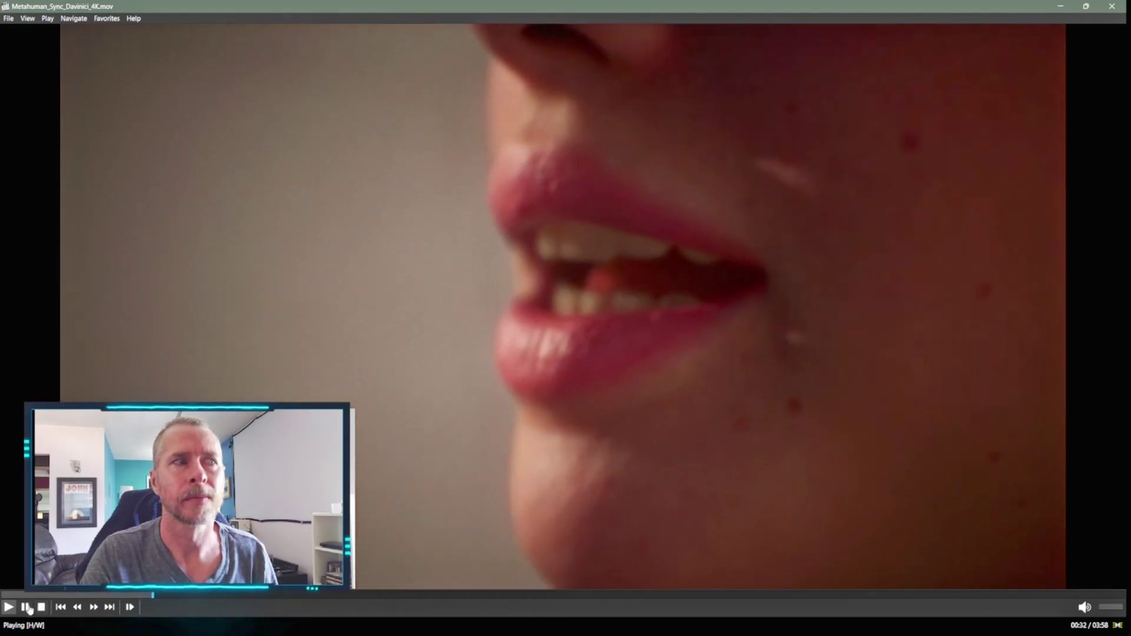
{"action": "left_click", "coordinate": [26, 608]}
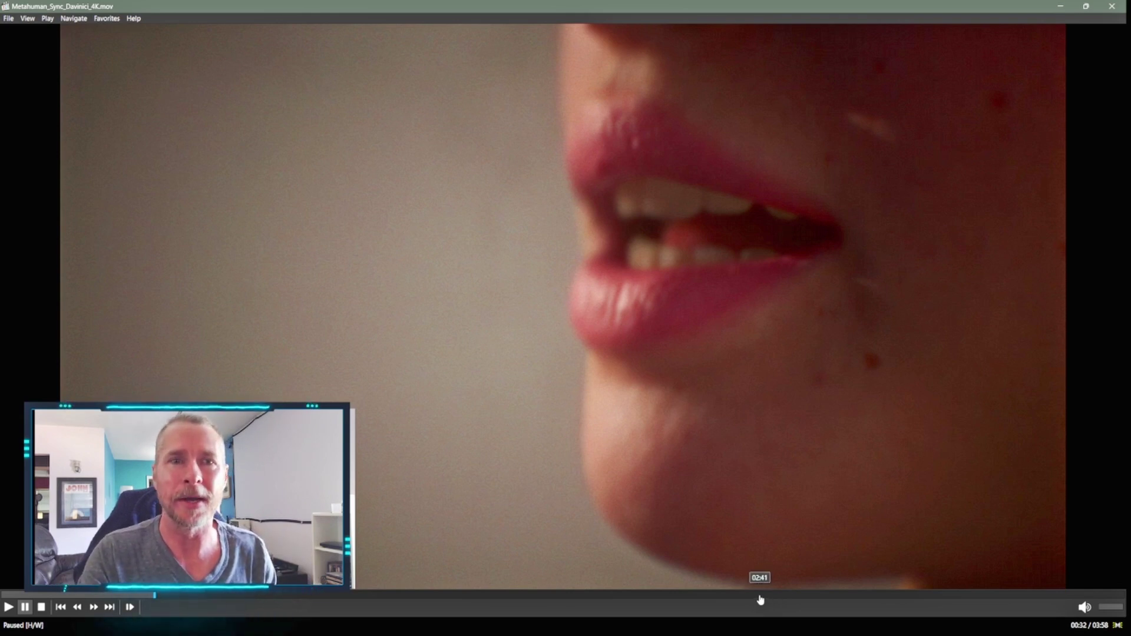
Seek to 02:41 in the lip-synced video and resume playback from there
{"action": "left_click", "coordinate": [759, 595]}
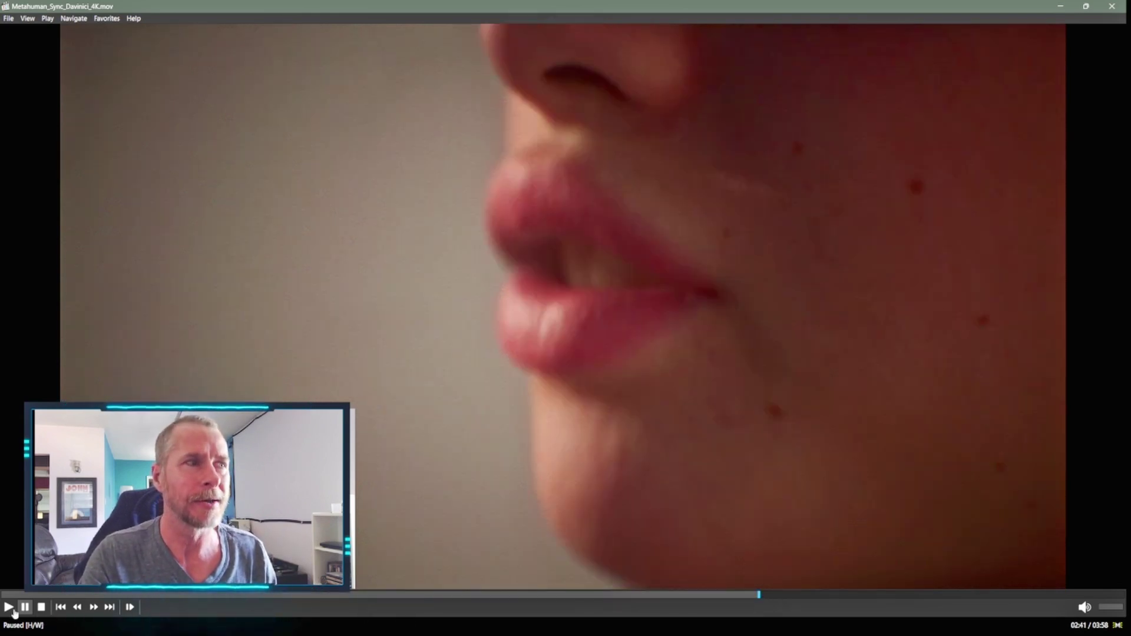
{"action": "left_click", "coordinate": [9, 608]}
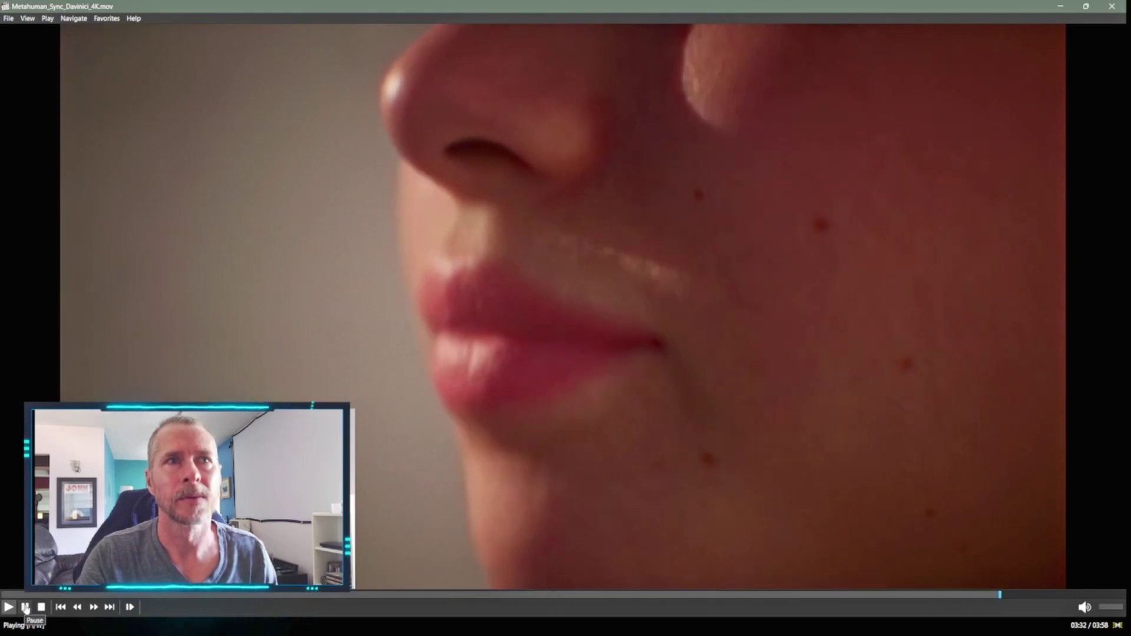
Pause the video at 03:34 and seek back to 03:31
{"action": "left_click", "coordinate": [25, 607]}
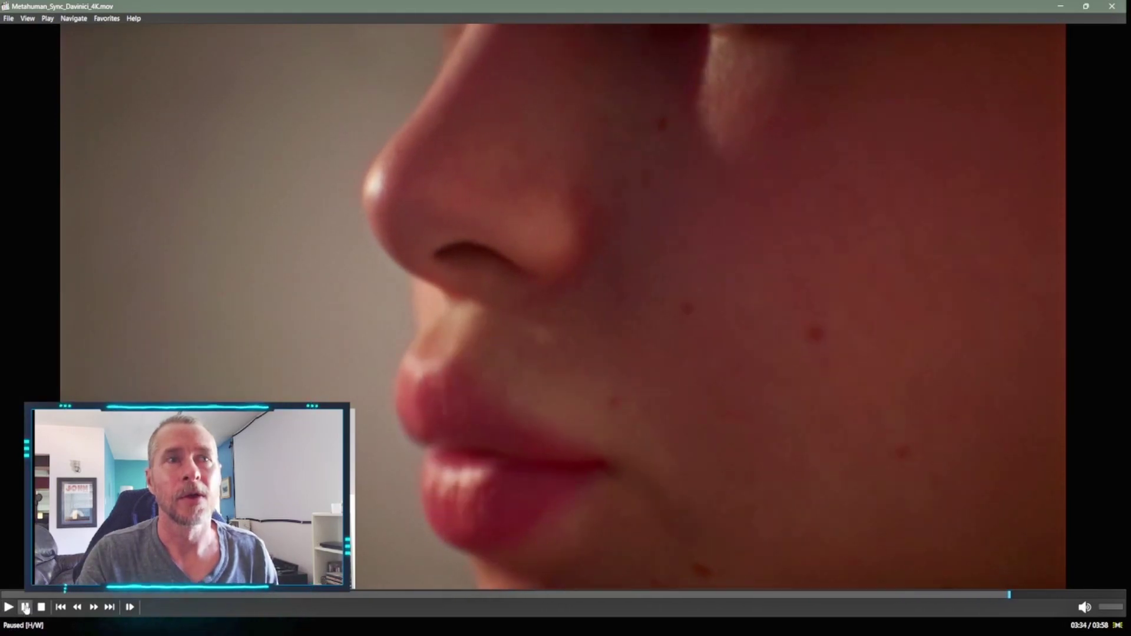
{"action": "left_click", "coordinate": [996, 597]}
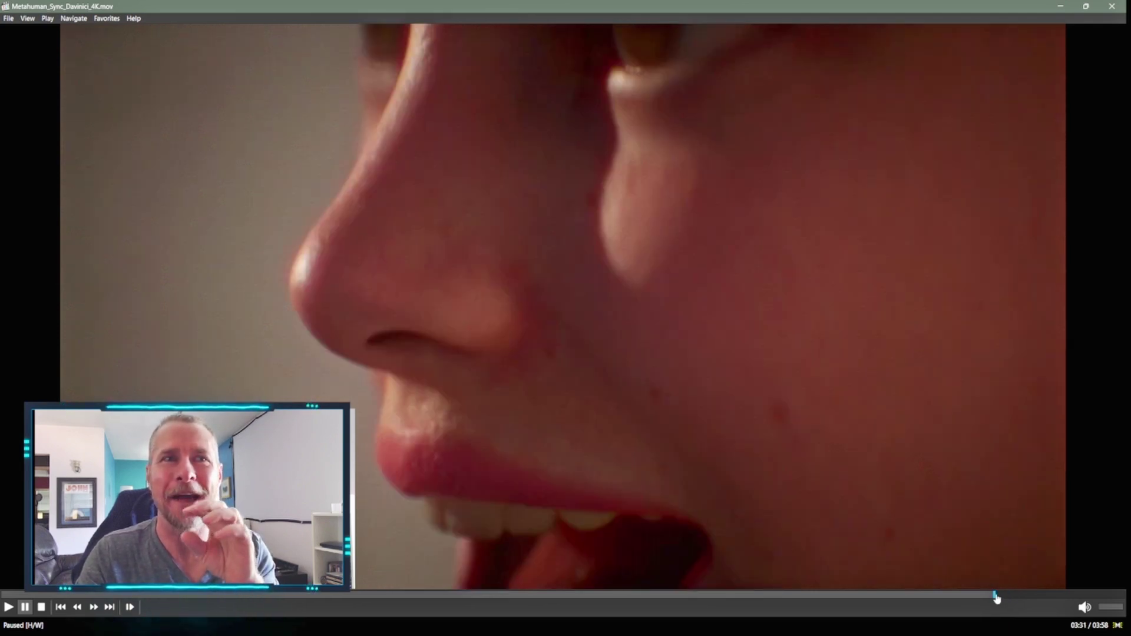
Resume playback from 03:31 and let the video run to the end
{"action": "left_click", "coordinate": [8, 608]}
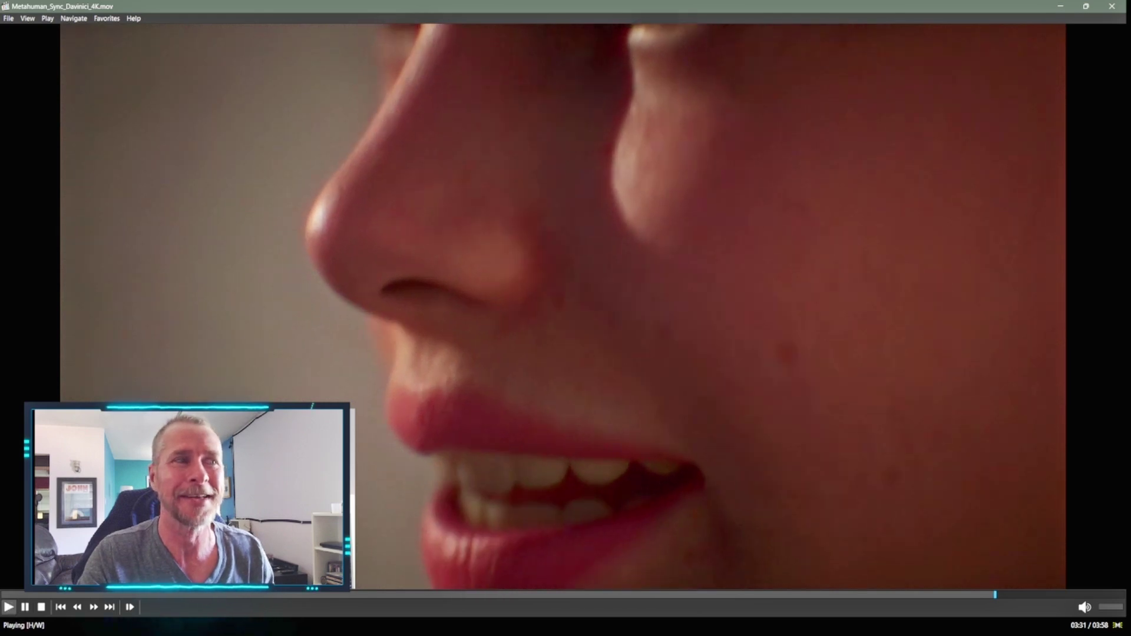